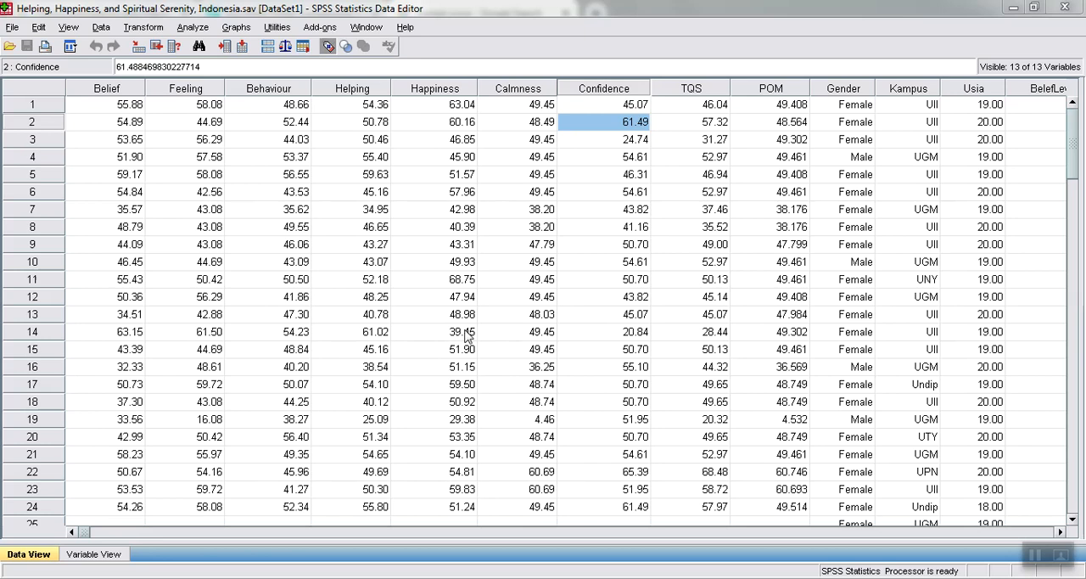
pyautogui.click(464, 139)
pyautogui.click(465, 105)
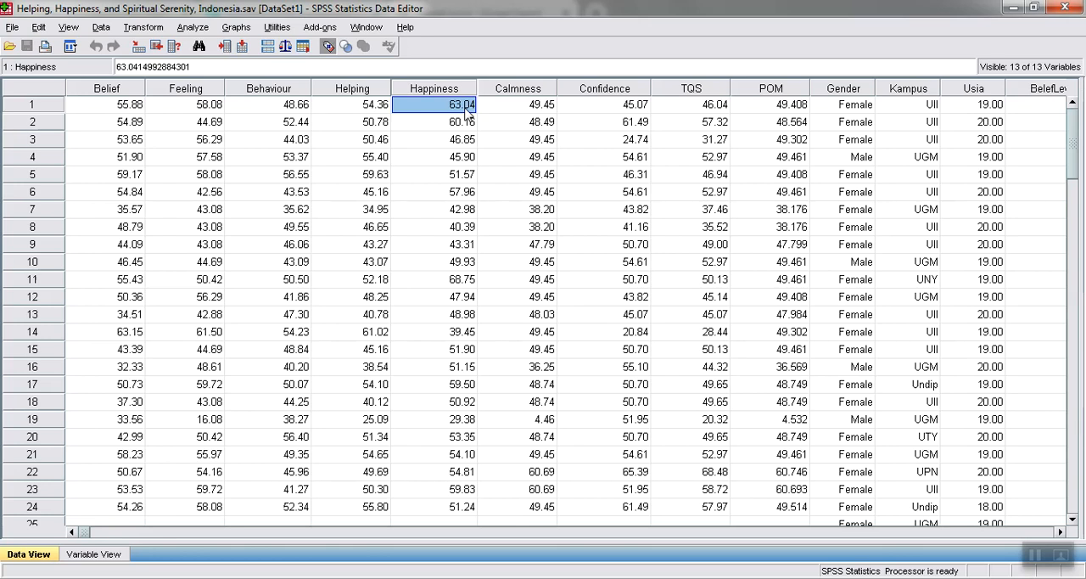
pyautogui.click(459, 159)
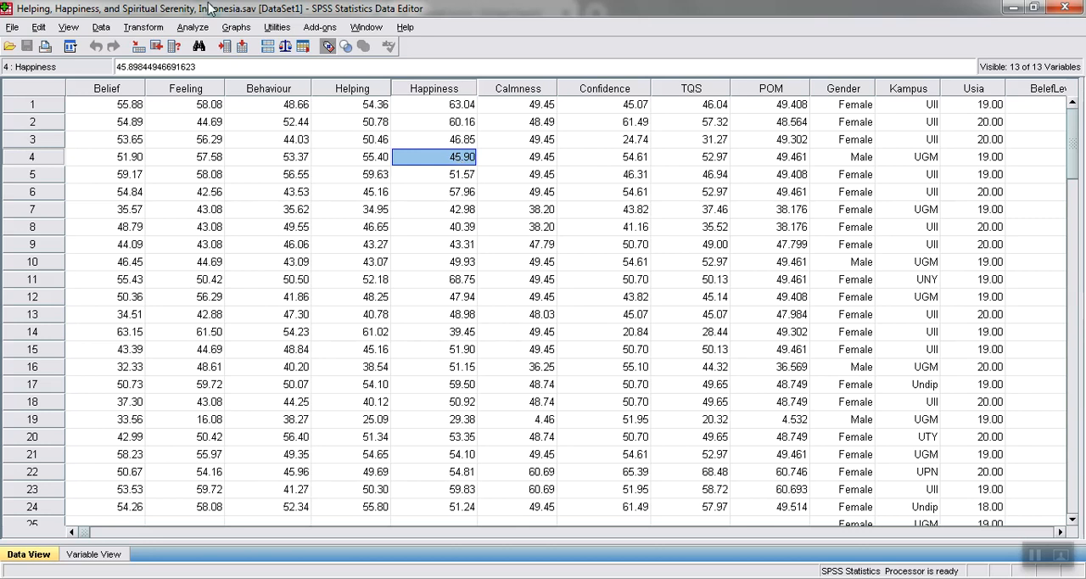
pyautogui.click(202, 32)
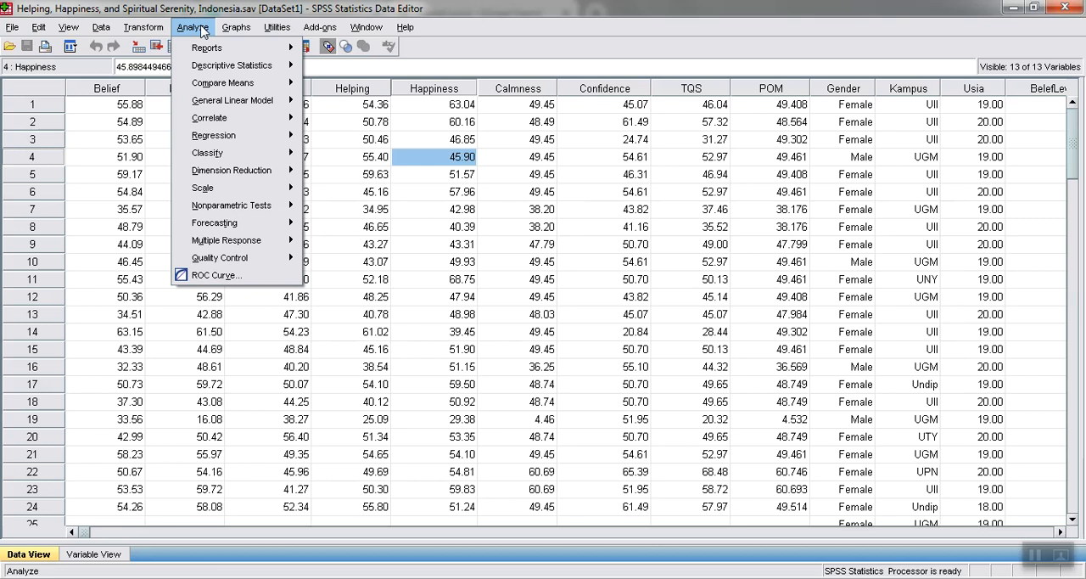
pyautogui.moveTo(237, 28)
pyautogui.moveTo(372, 86)
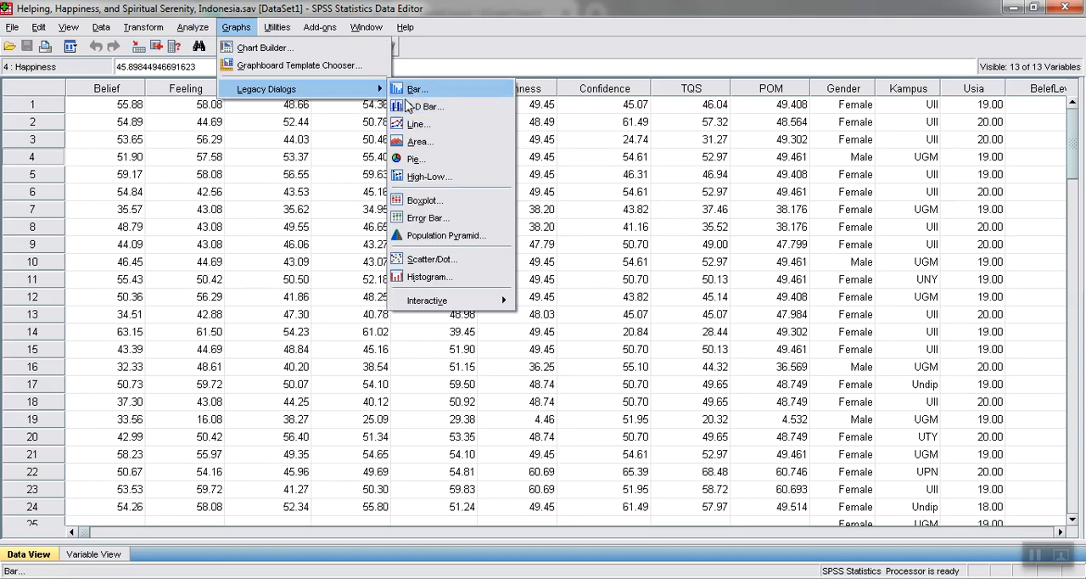
pyautogui.click(609, 174)
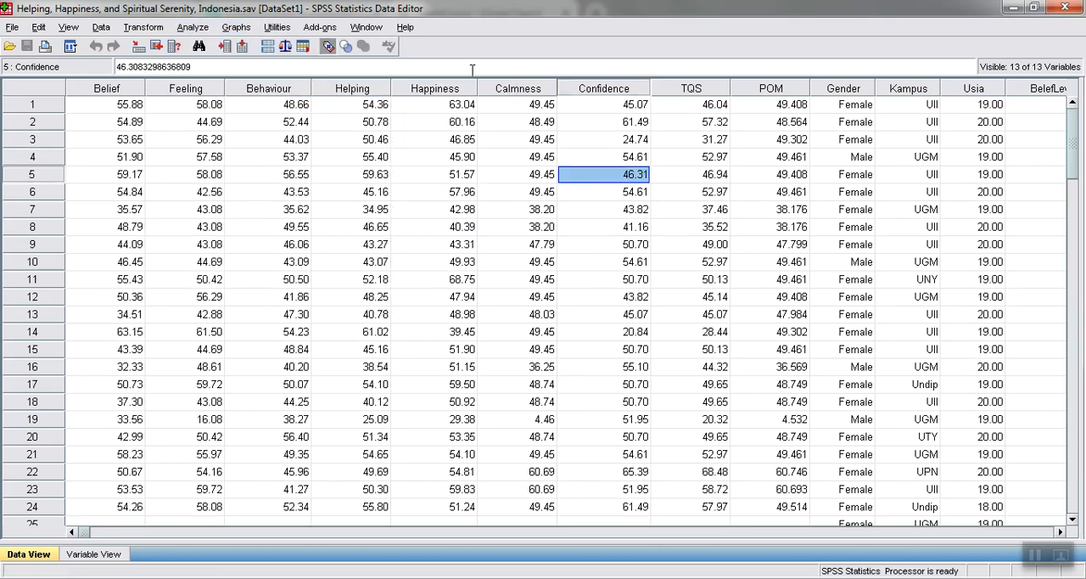
pyautogui.click(458, 90)
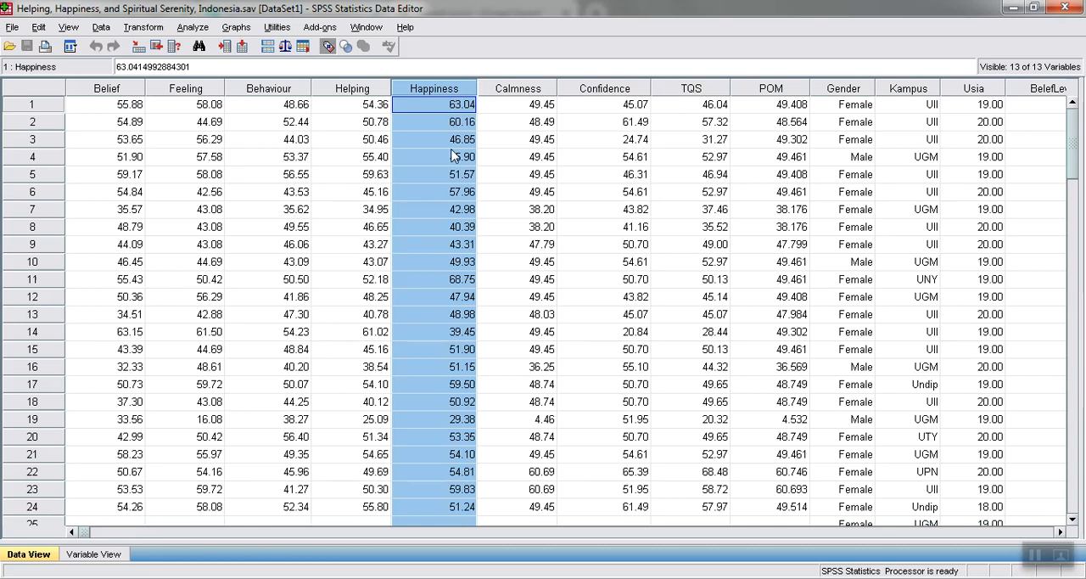
pyautogui.click(420, 156)
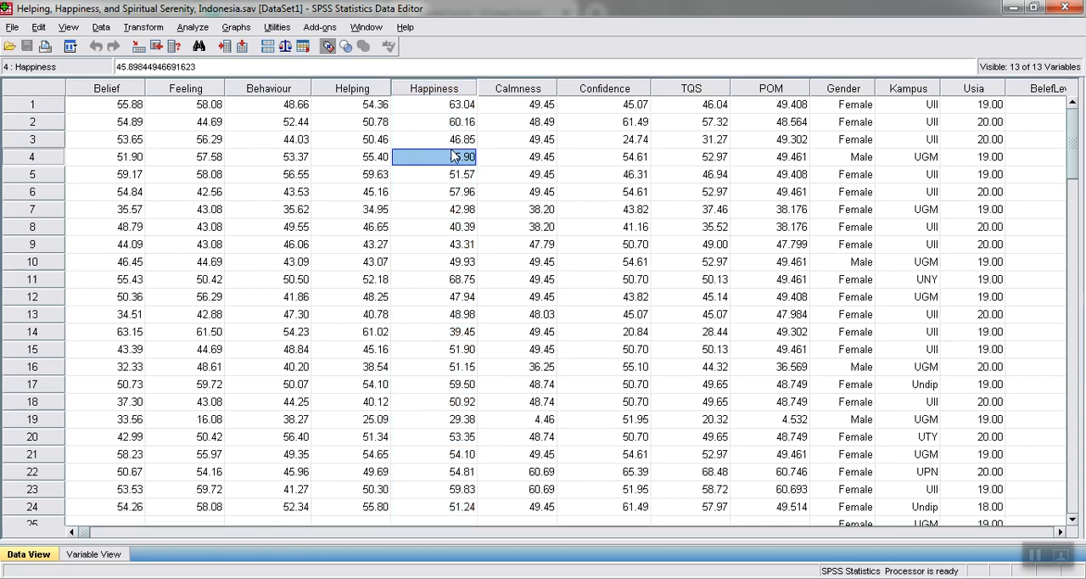
# Keep the current Windows color scheme and stop the performance message from appearing again
pyautogui.click(192, 27)
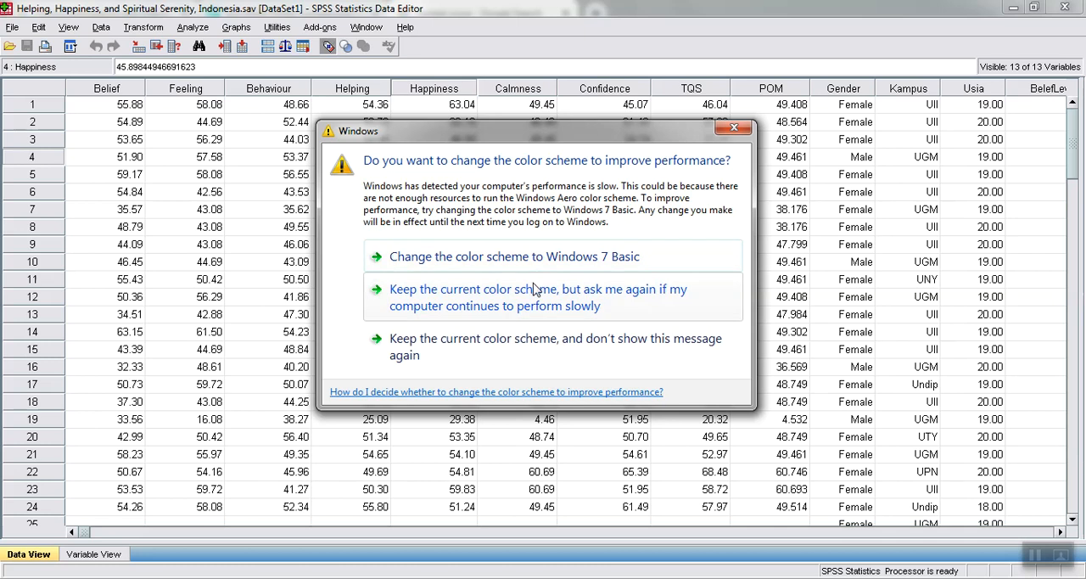
pyautogui.click(533, 345)
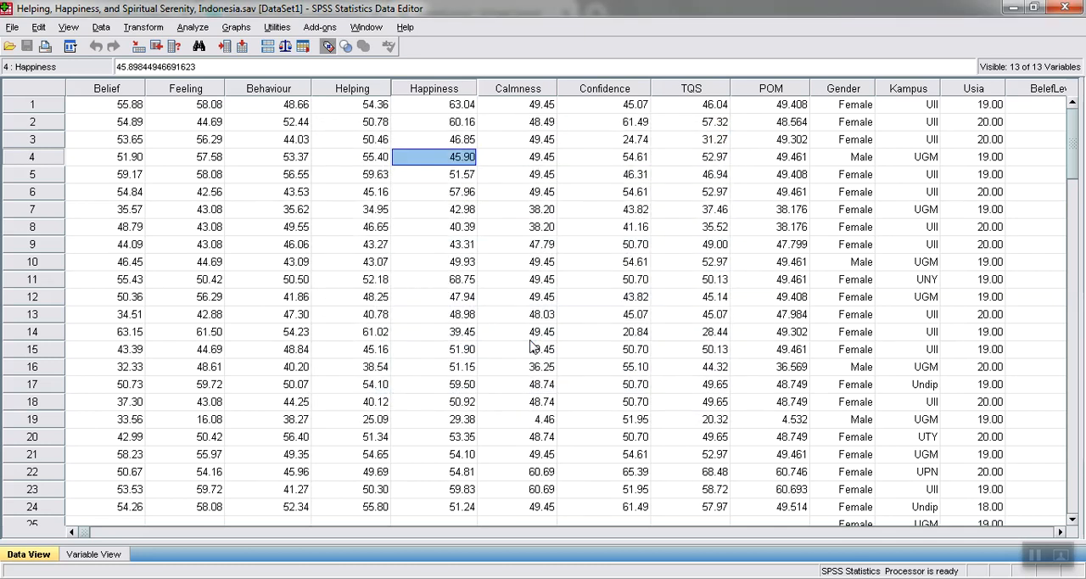
# Set up an Explore analysis from the descriptive statistics with Happiness as the dependent variable
pyautogui.click(195, 28)
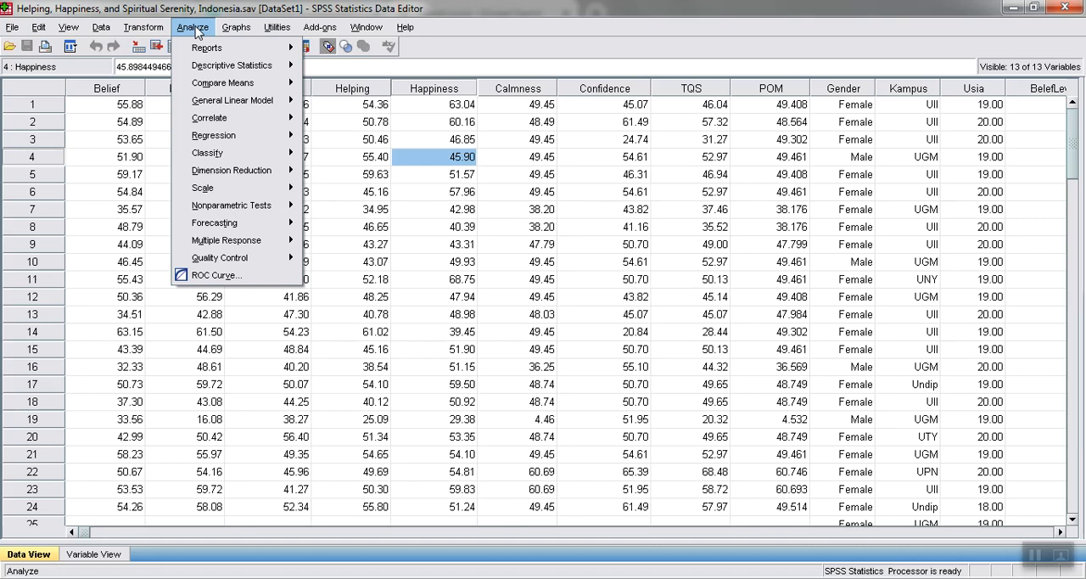
pyautogui.moveTo(240, 67)
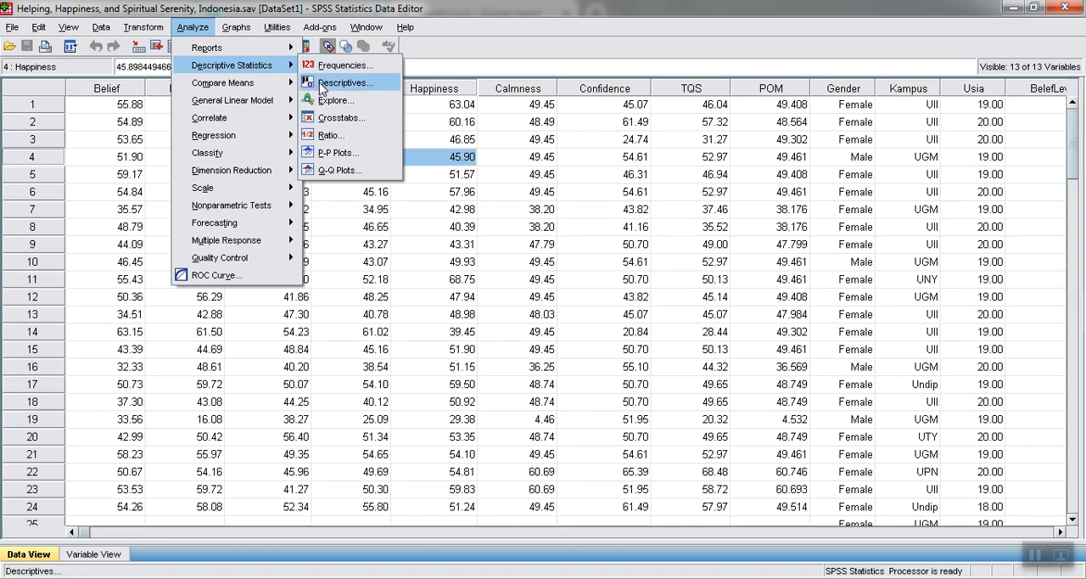
pyautogui.click(327, 100)
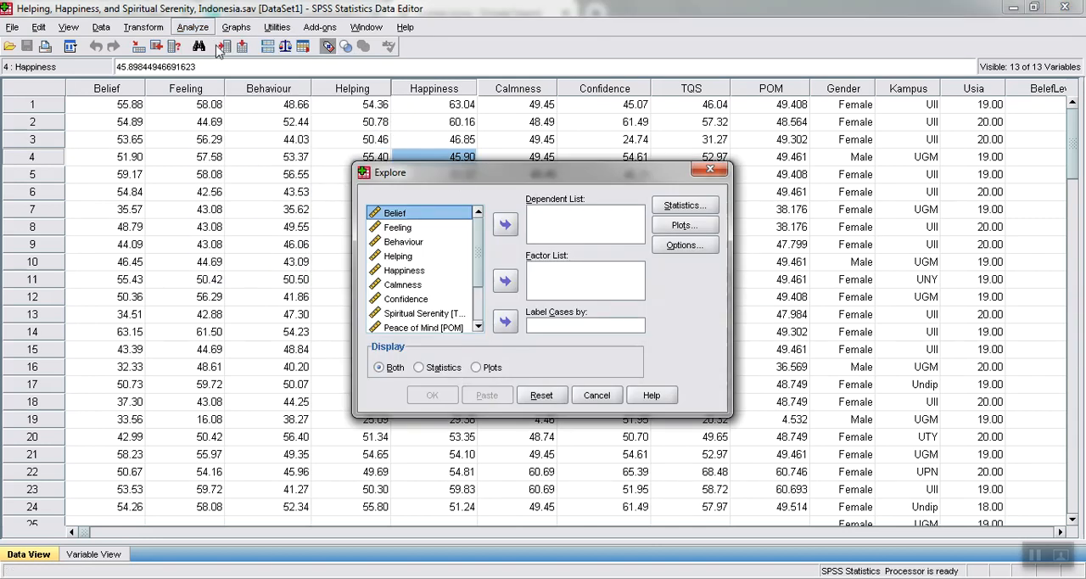
pyautogui.click(421, 270)
pyautogui.click(506, 225)
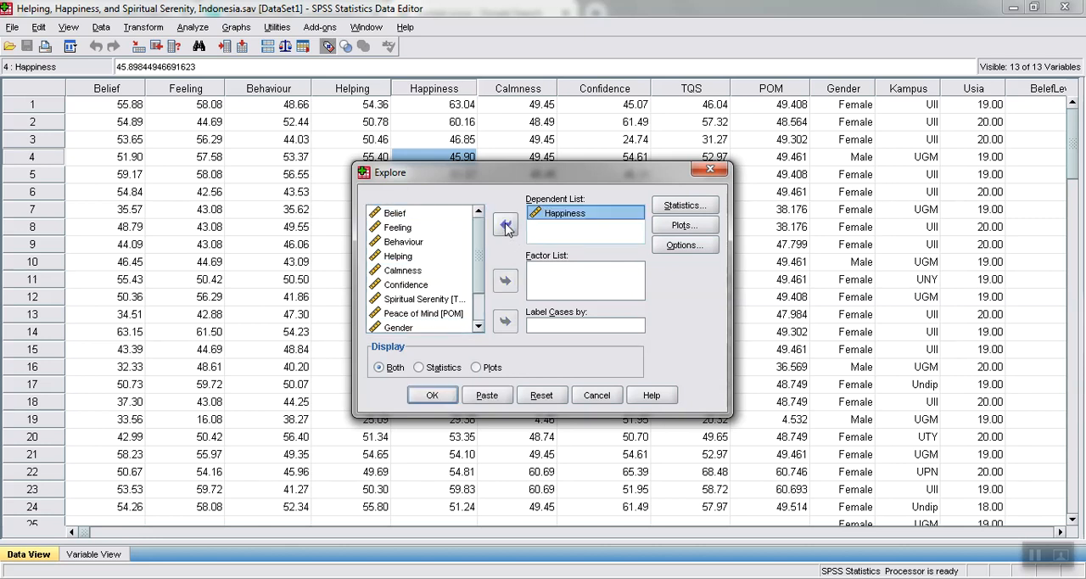
# Include normality plots with tests and a histogram alongside the stem-and-leaf plot, and run the Explore analysis
pyautogui.click(683, 225)
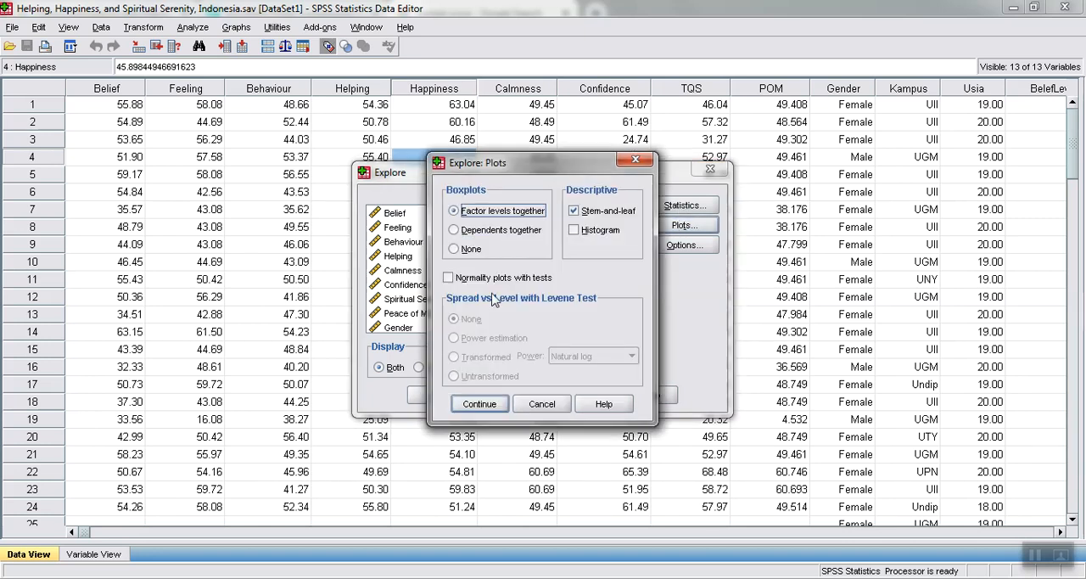
pyautogui.click(461, 279)
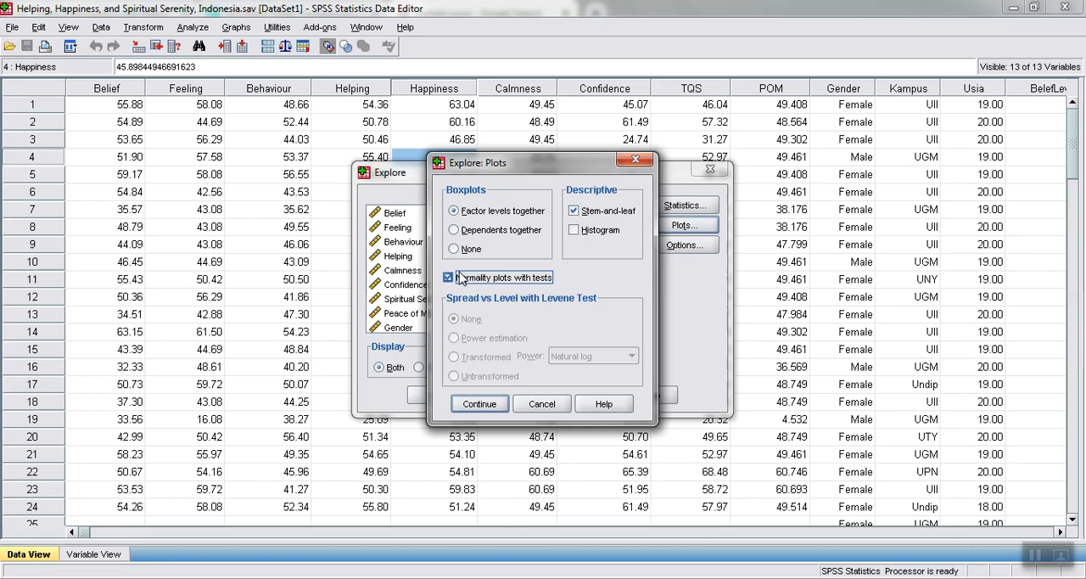
pyautogui.click(574, 231)
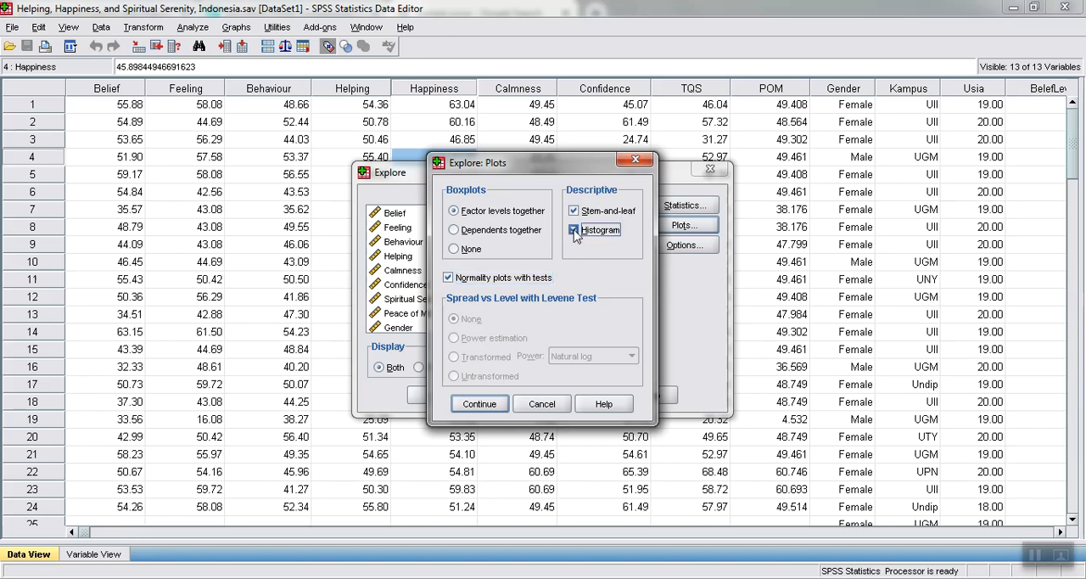
pyautogui.click(575, 231)
pyautogui.click(472, 403)
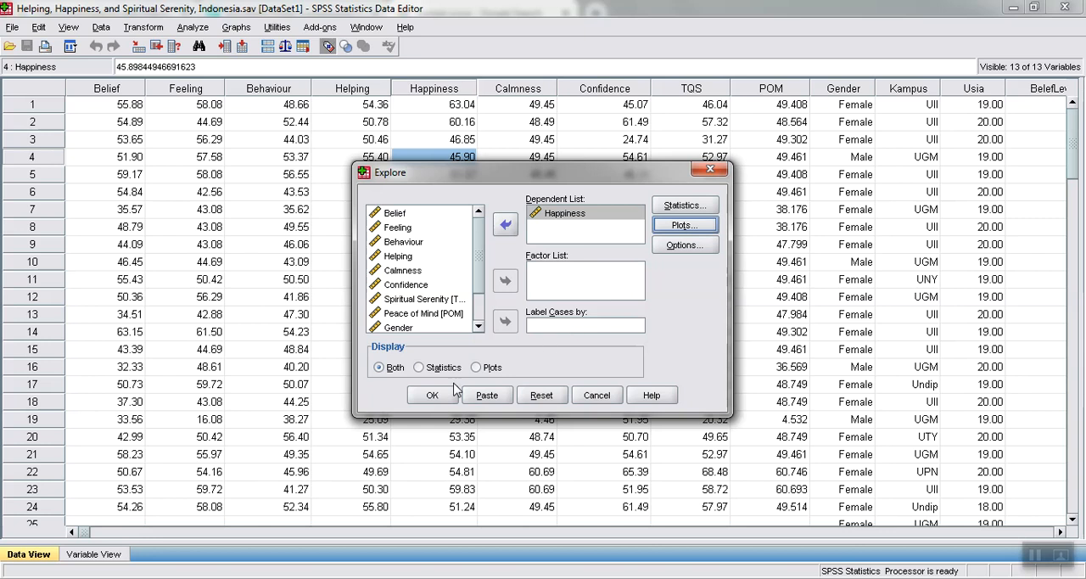
pyautogui.click(432, 396)
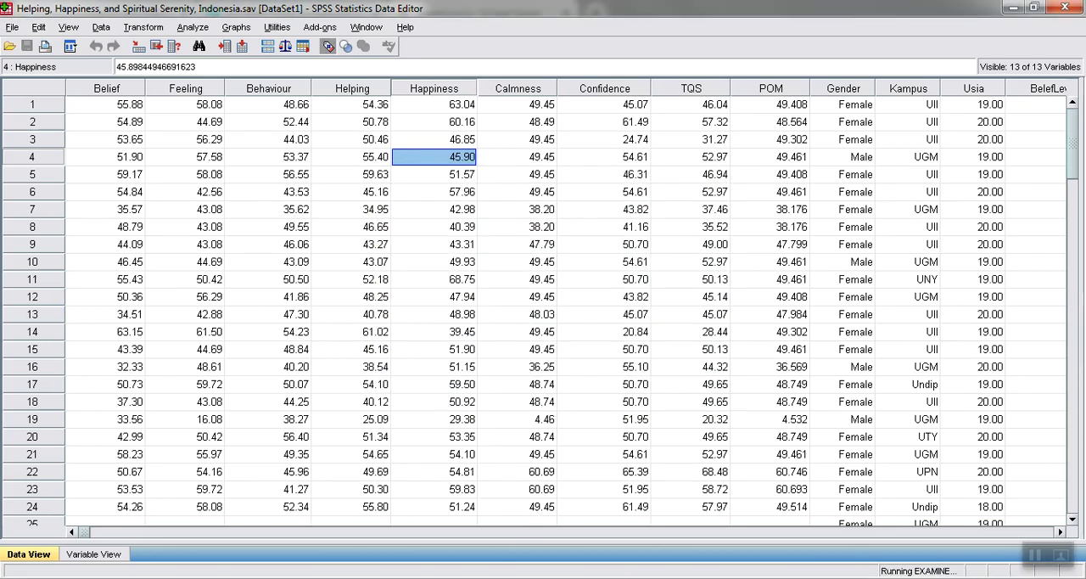
# Review the Explore output for Happiness, including the descriptives, the plots and the Tests of Normality table
pyautogui.click(439, 533)
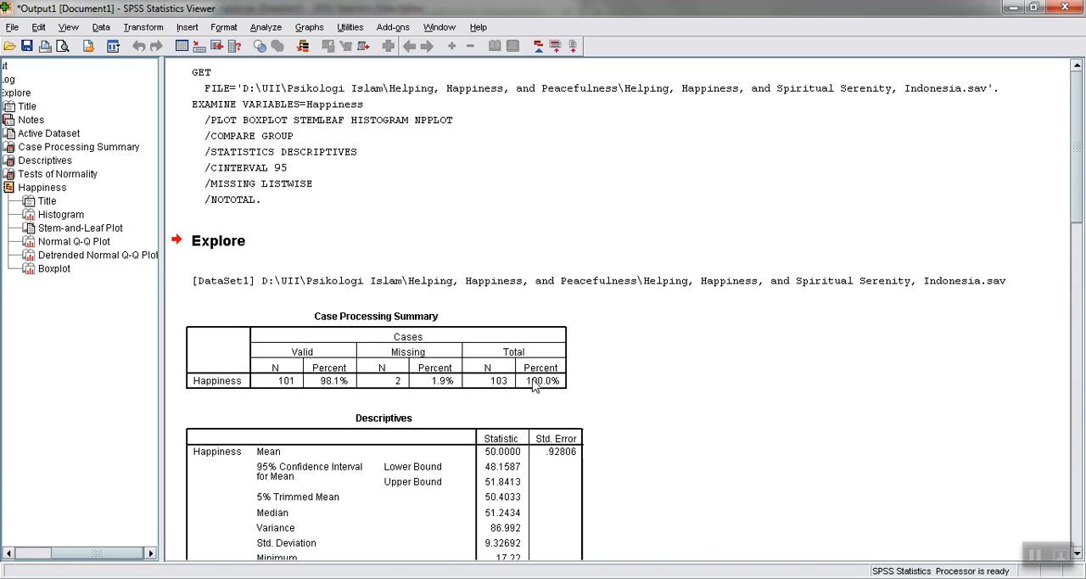
pyautogui.moveTo(1080, 146); pyautogui.dragTo(1083, 242)
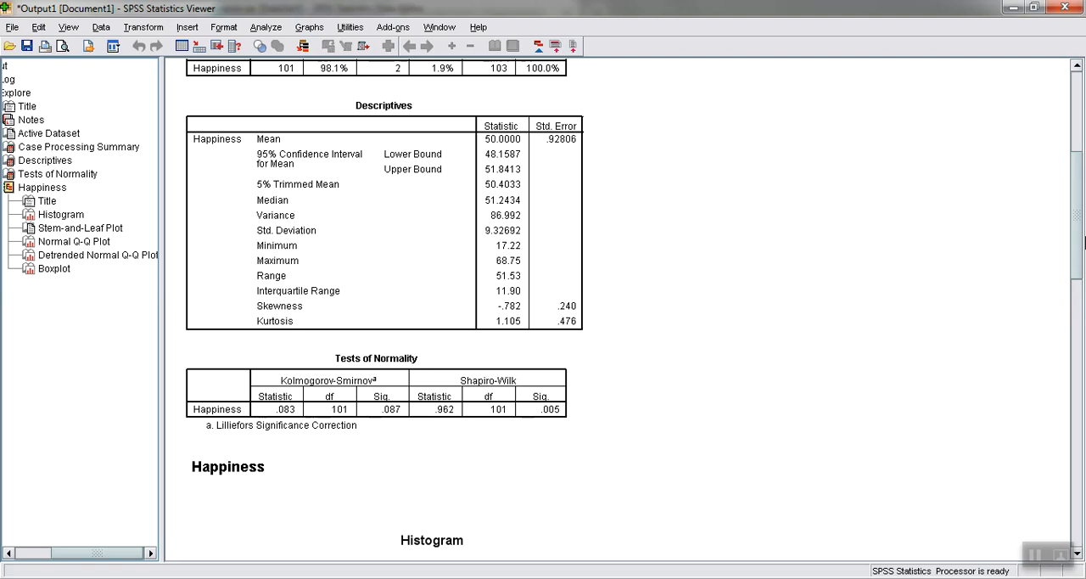
pyautogui.moveTo(1077, 219); pyautogui.dragTo(1082, 508)
pyautogui.moveTo(1082, 449); pyautogui.dragTo(1082, 496)
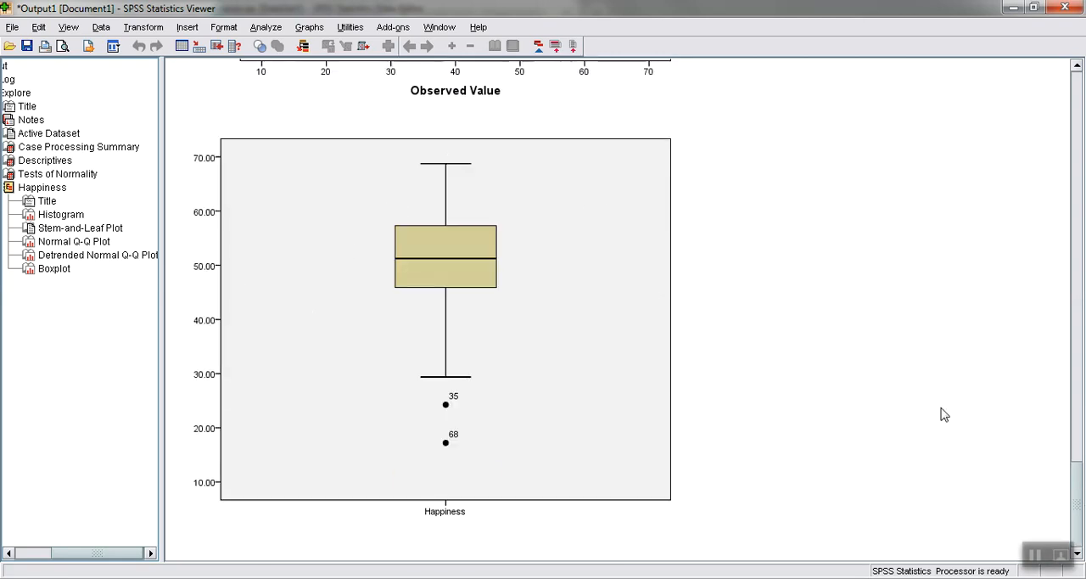
pyautogui.click(81, 176)
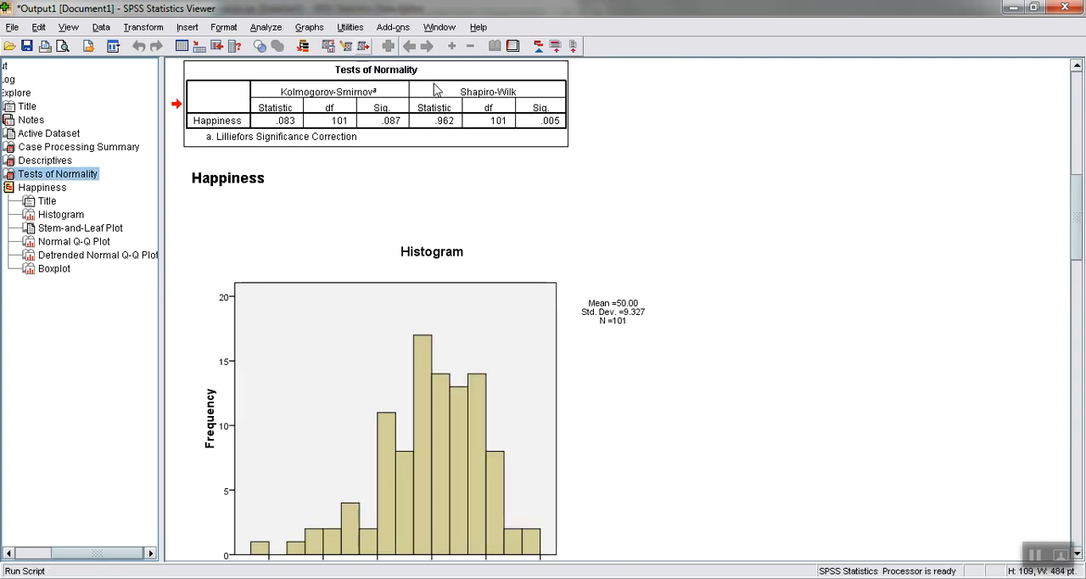
pyautogui.moveTo(1080, 182); pyautogui.dragTo(1079, 170)
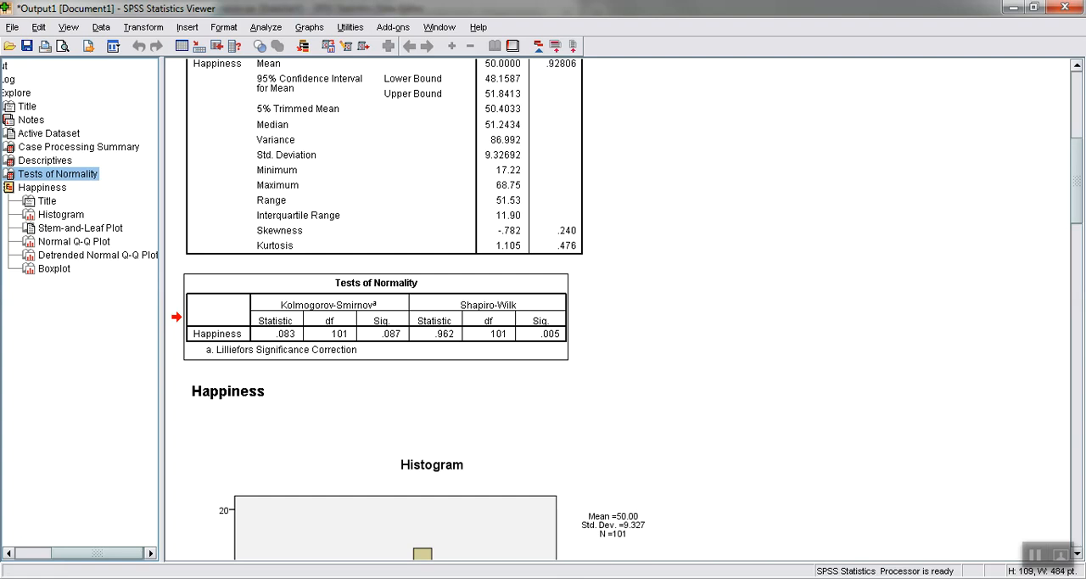
# Switch to the normality test comparison paper in Adobe Acrobat Reader and read its abstract and the Kolmogorov-Smirnov and Lilliefors test sections
pyautogui.click(543, 577)
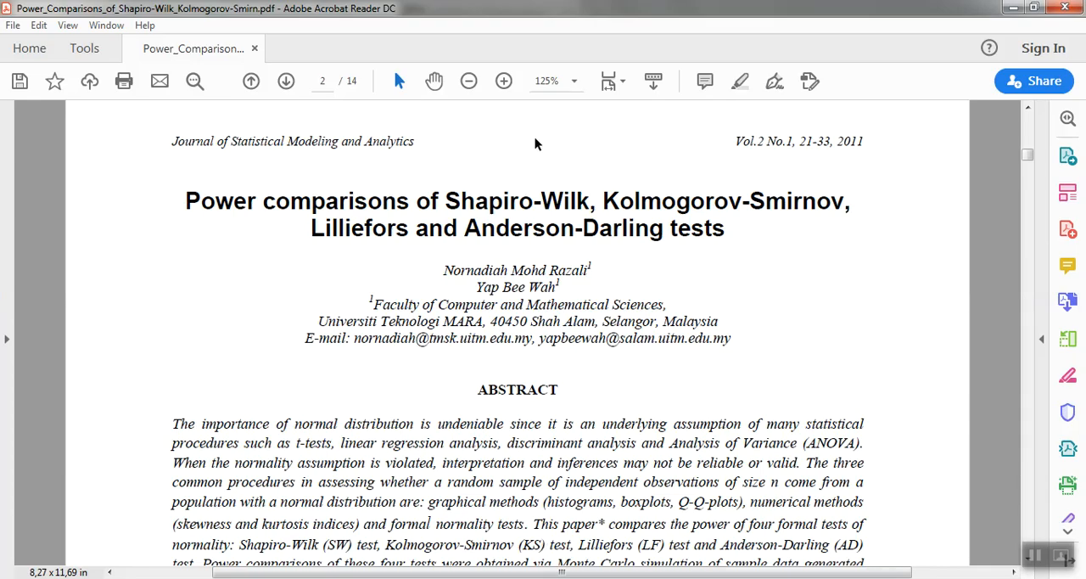
pyautogui.scroll(-10, 472, 268)
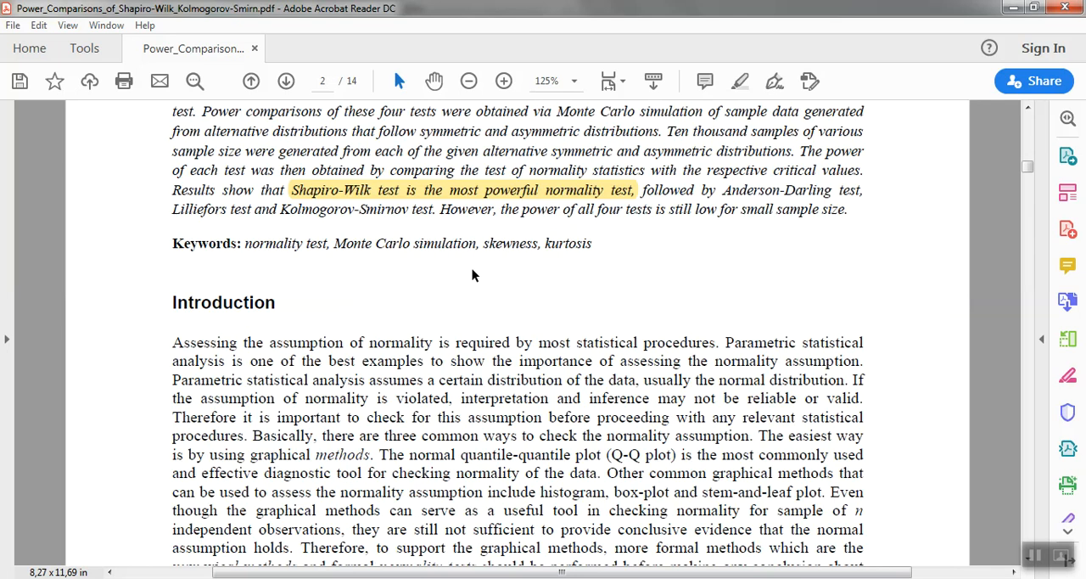
pyautogui.scroll(-15, 472, 274)
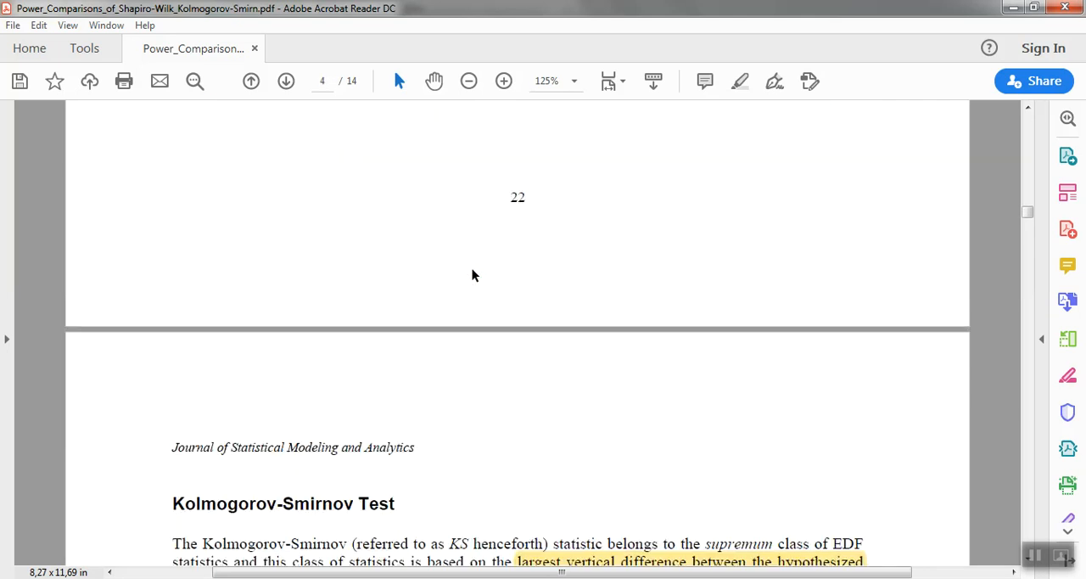
pyautogui.scroll(10, 472, 272)
pyautogui.scroll(-13, 473, 270)
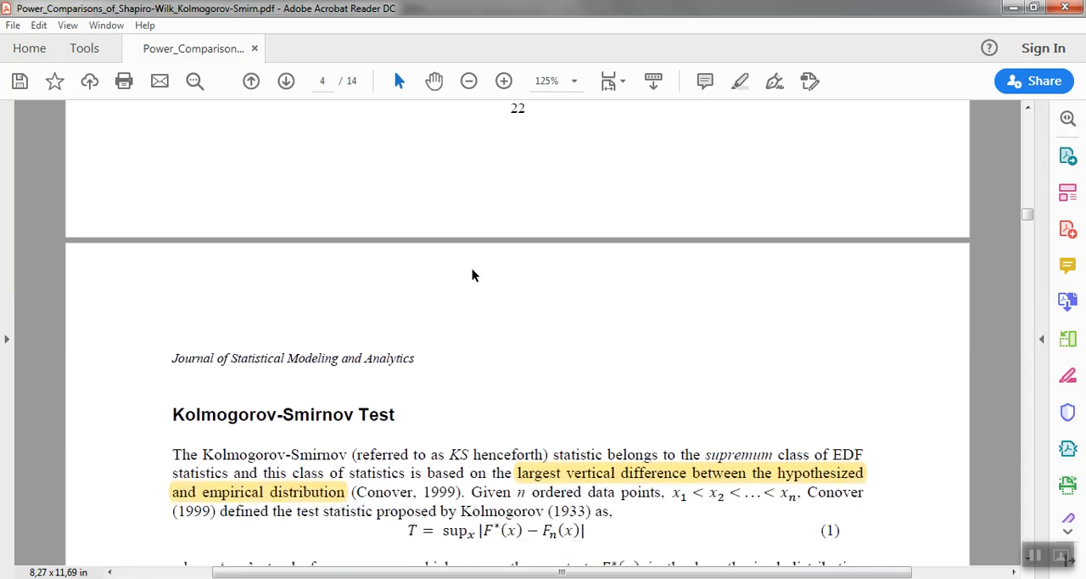
pyautogui.scroll(-10, 472, 269)
pyautogui.scroll(10, 472, 269)
pyautogui.scroll(-1, 472, 269)
pyautogui.scroll(-4, 472, 268)
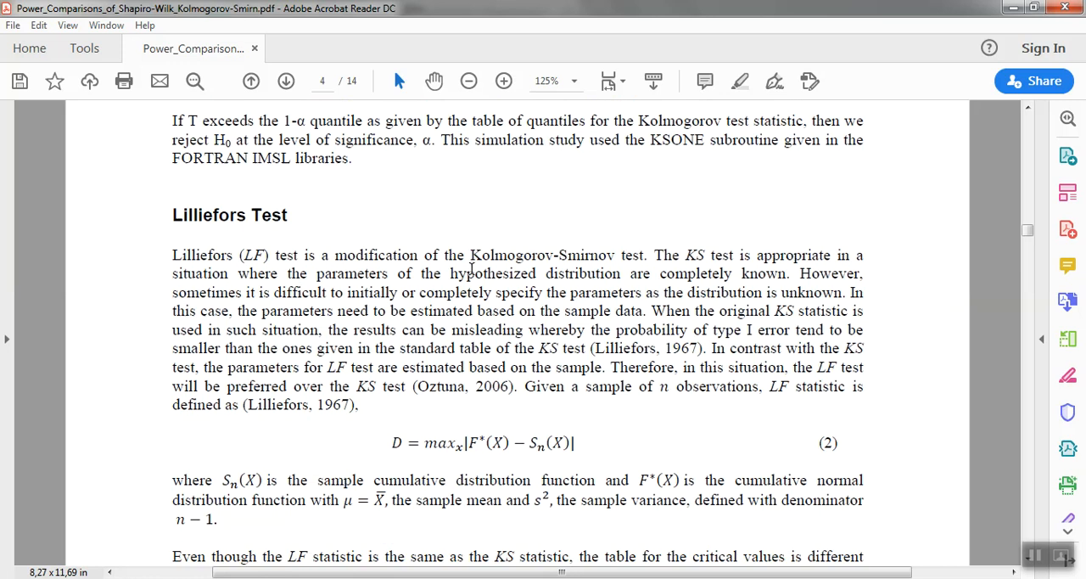
pyautogui.scroll(-1, 472, 269)
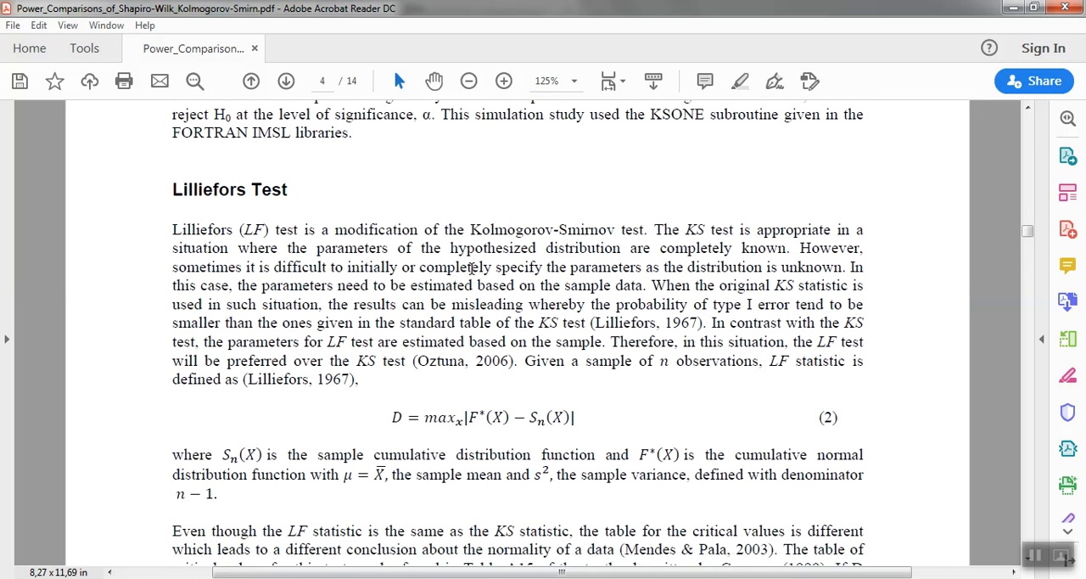